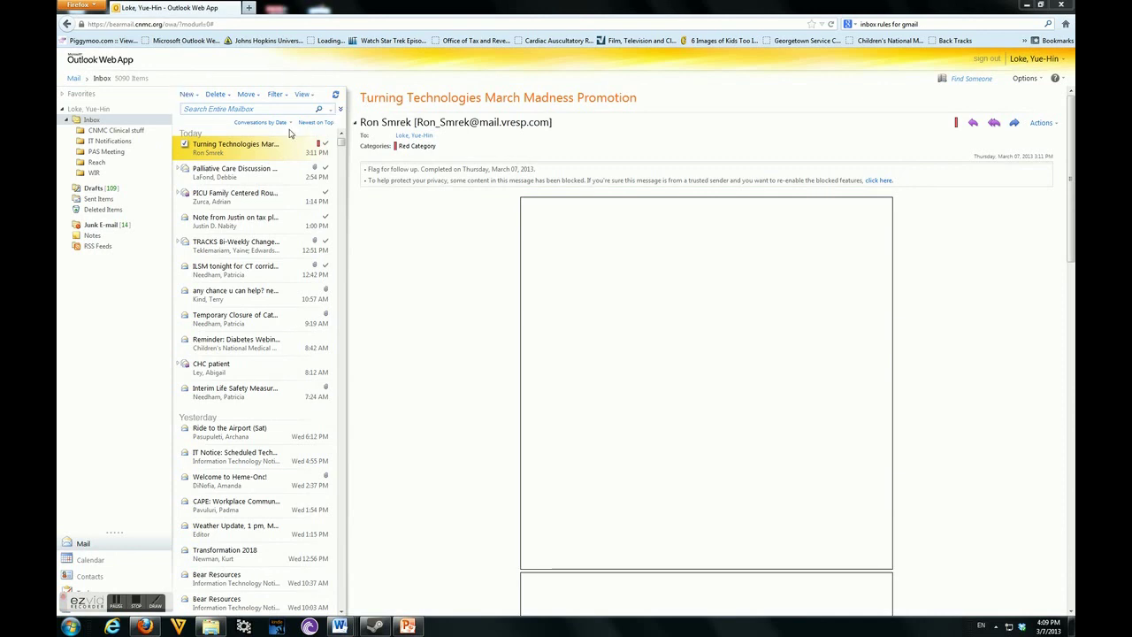
# Search the whole mailbox for 'PAS Meeting'
pyautogui.click(225, 108)
pyautogui.write('PAS Meeting')
pyautogui.press('Return')
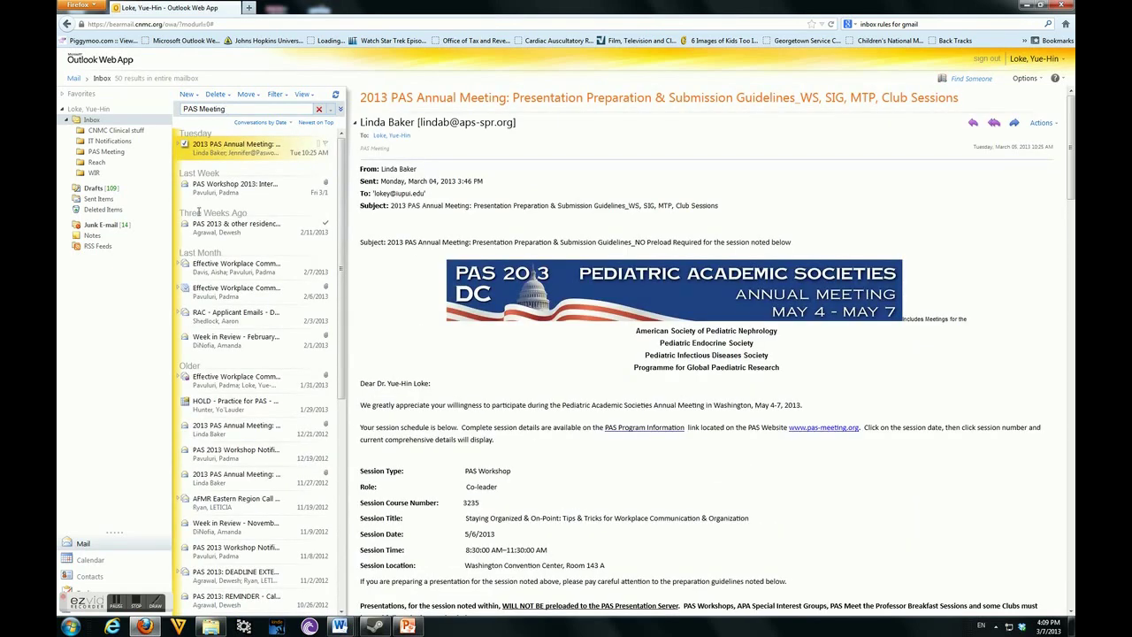
# Expand the search options, limit results to Subject, then add and remove a From filter
pyautogui.click(339, 110)
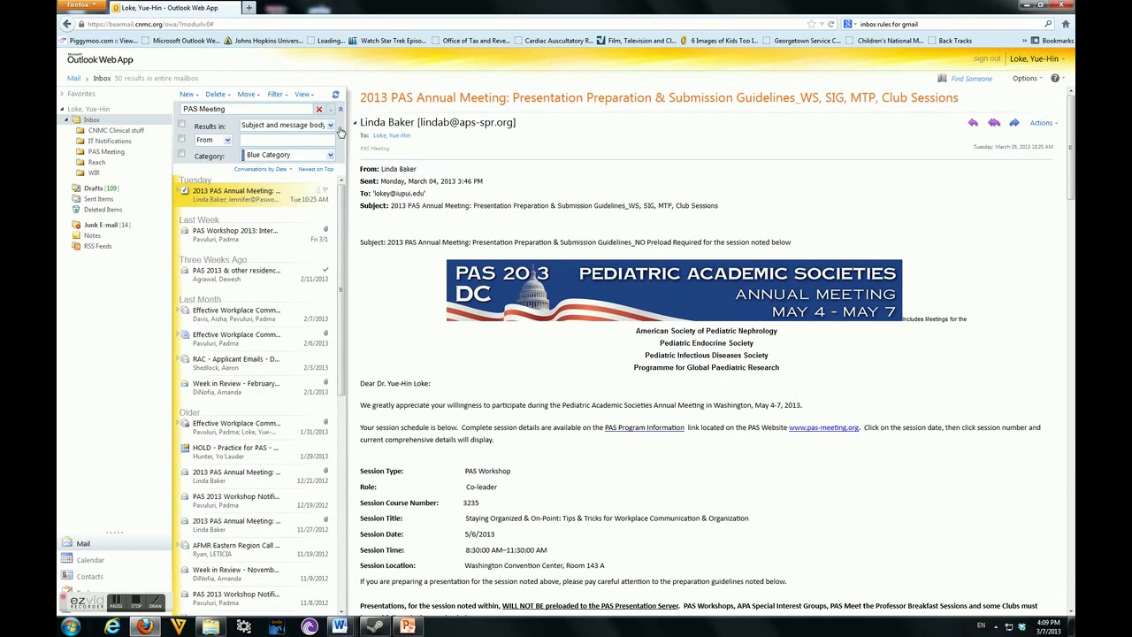
pyautogui.click(183, 125)
pyautogui.click(330, 124)
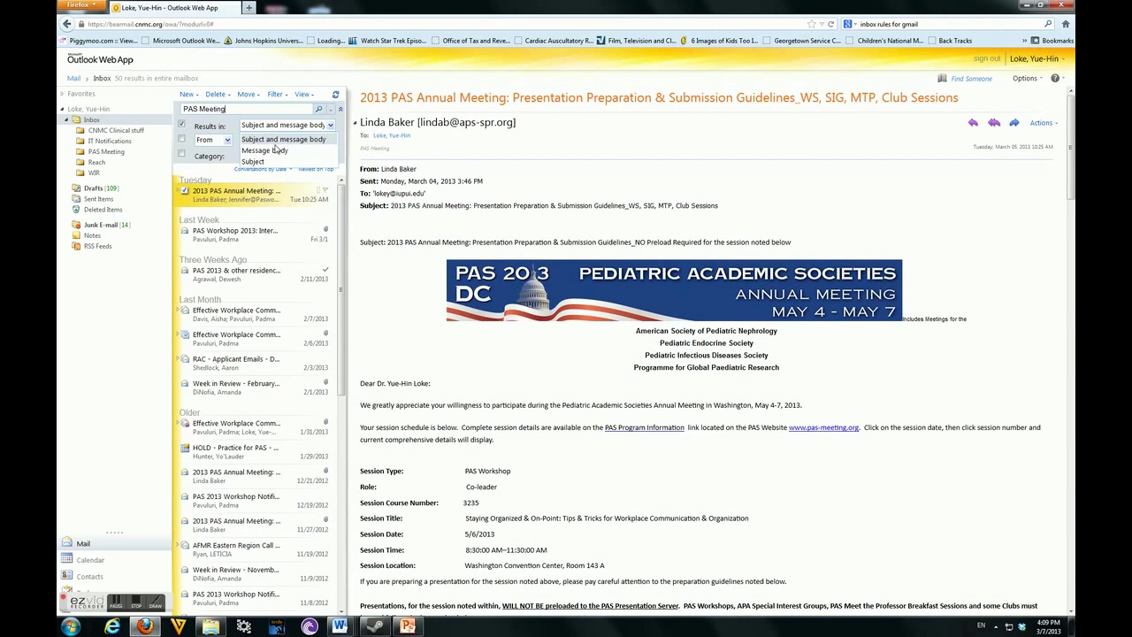
pyautogui.click(270, 164)
pyautogui.click(183, 140)
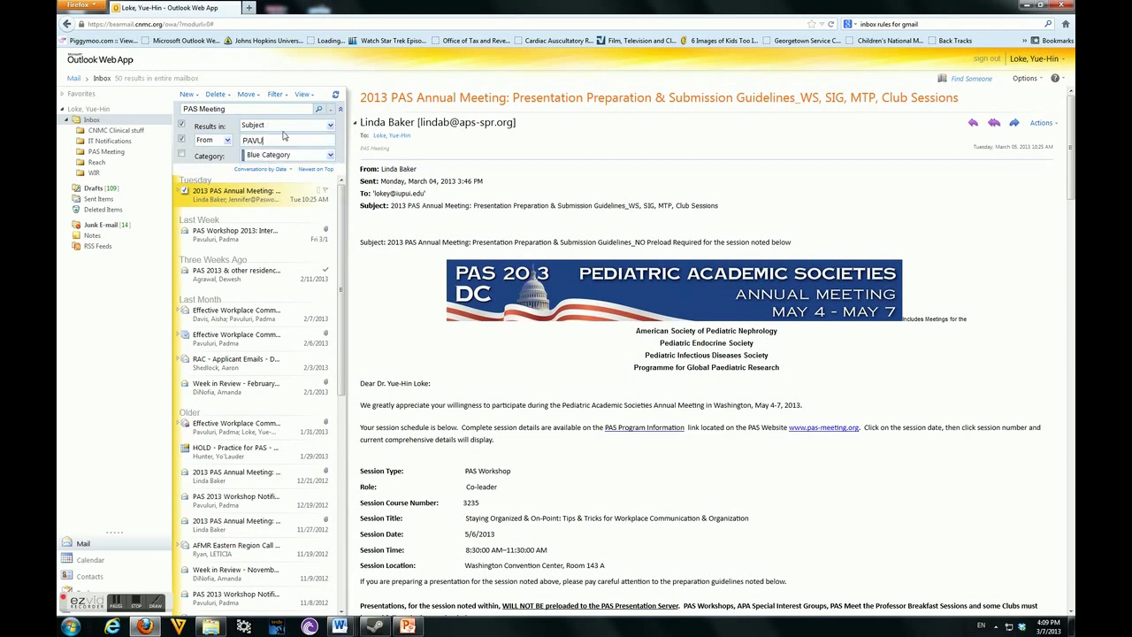
pyautogui.press('Return')
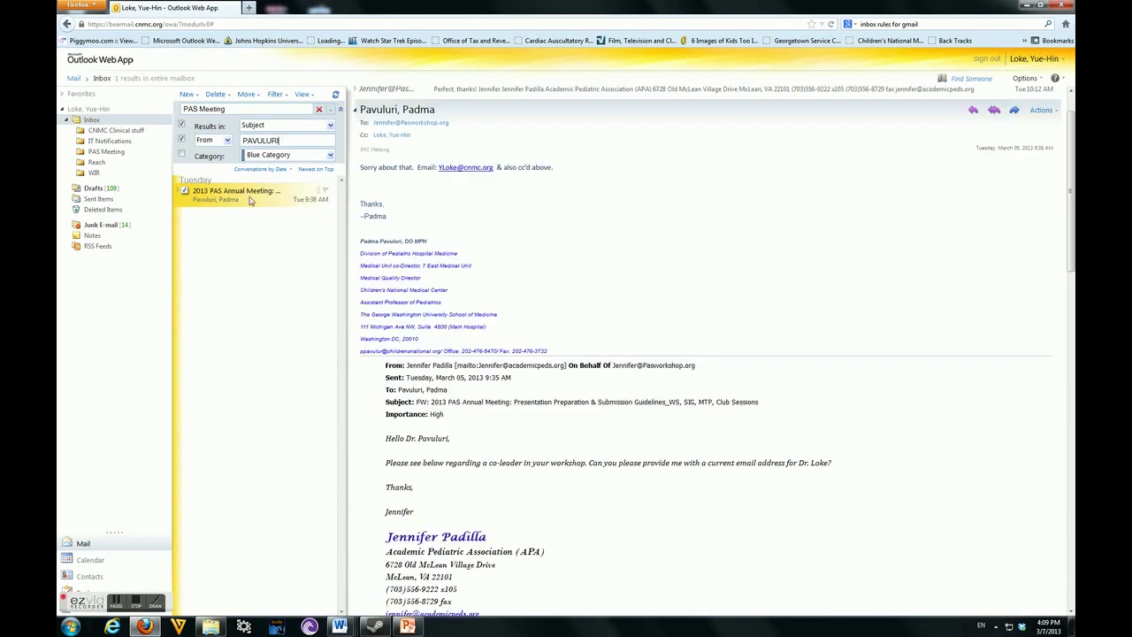
pyautogui.click(184, 140)
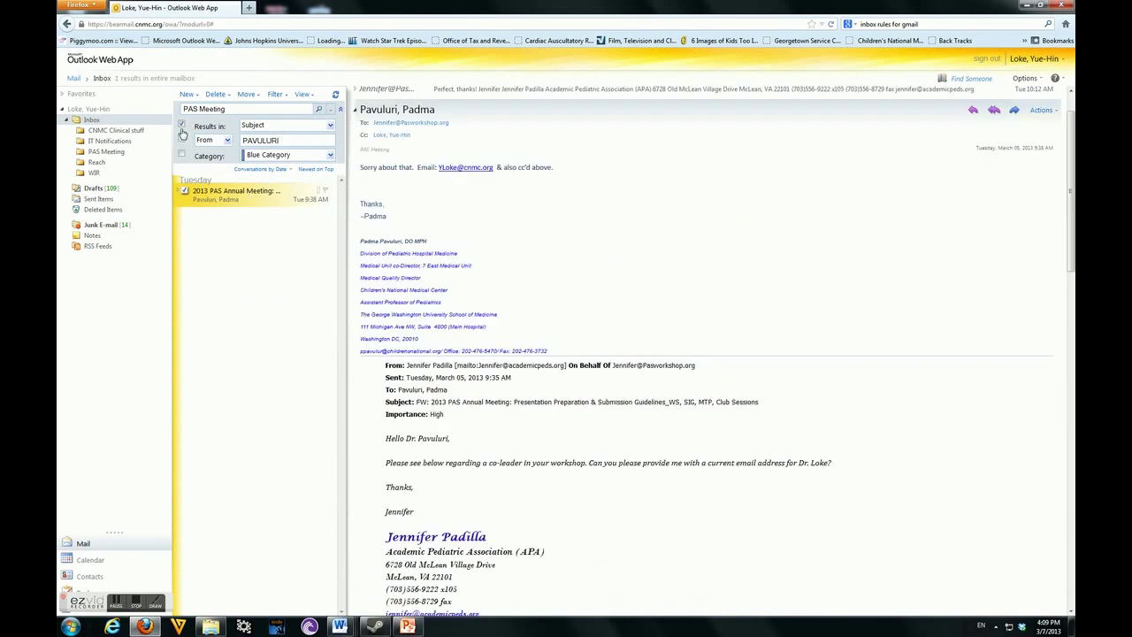
pyautogui.click(68, 124)
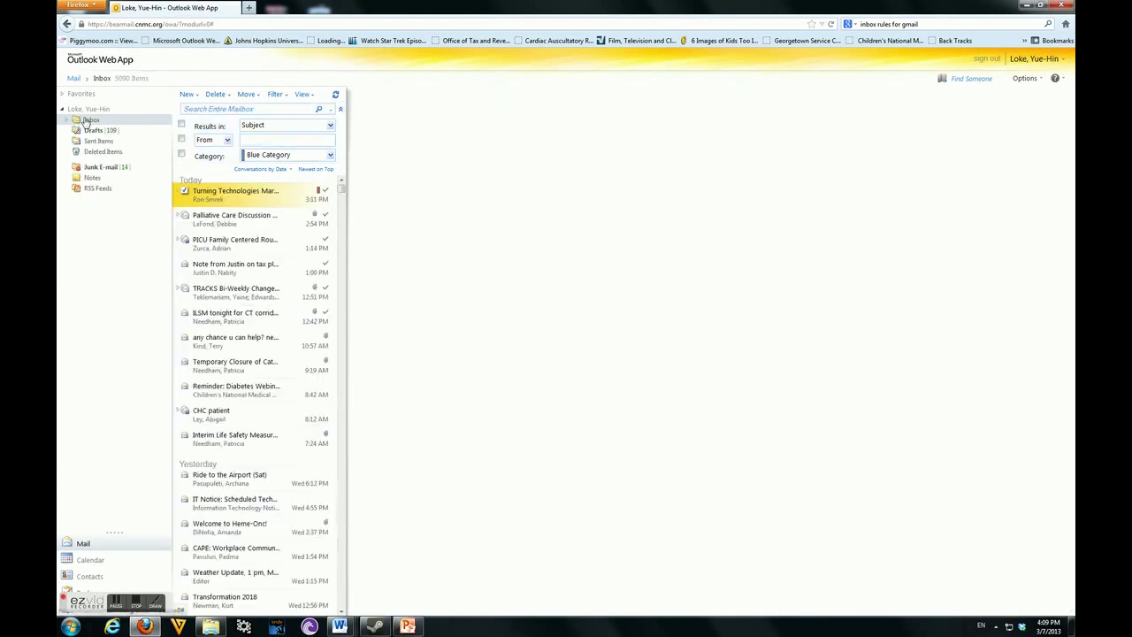
pyautogui.click(92, 133)
pyautogui.click(95, 141)
pyautogui.click(96, 153)
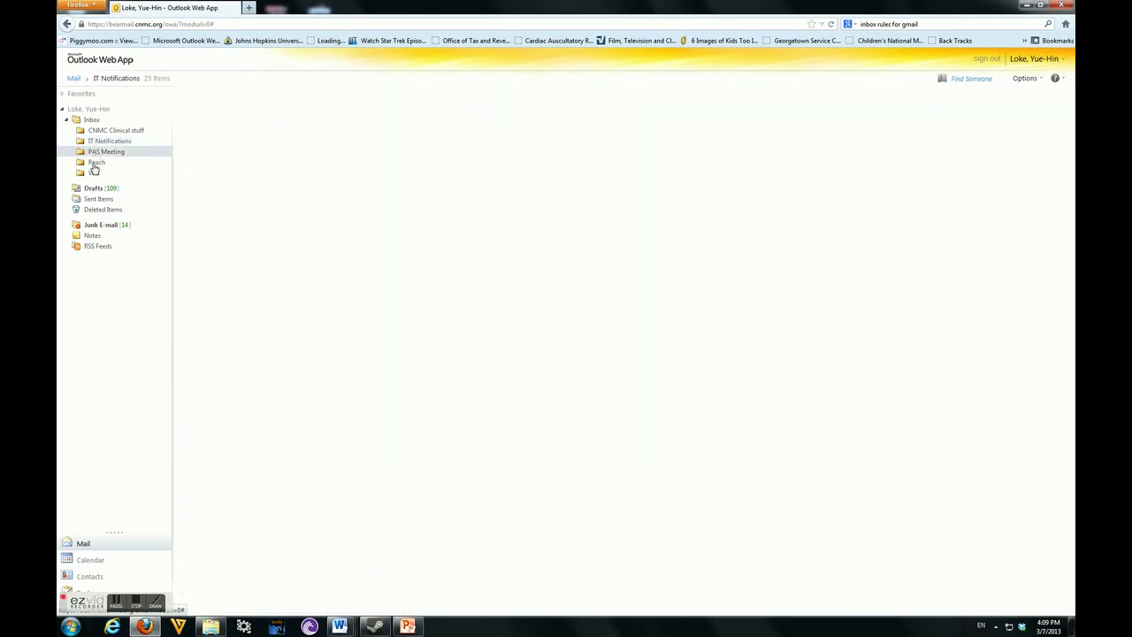
pyautogui.click(95, 163)
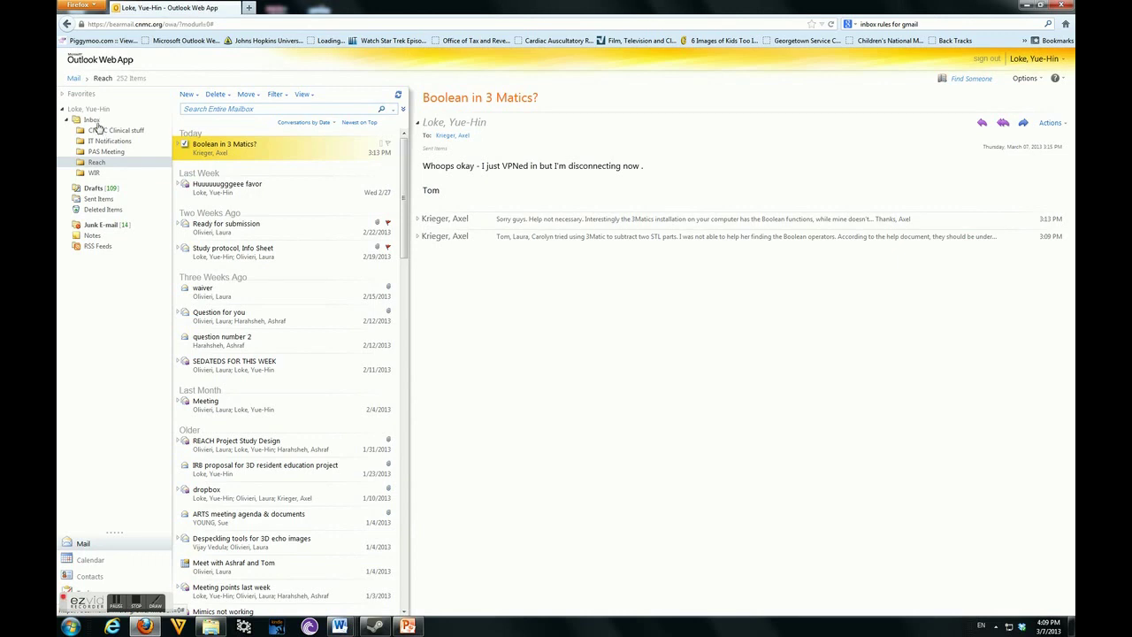
pyautogui.click(91, 120)
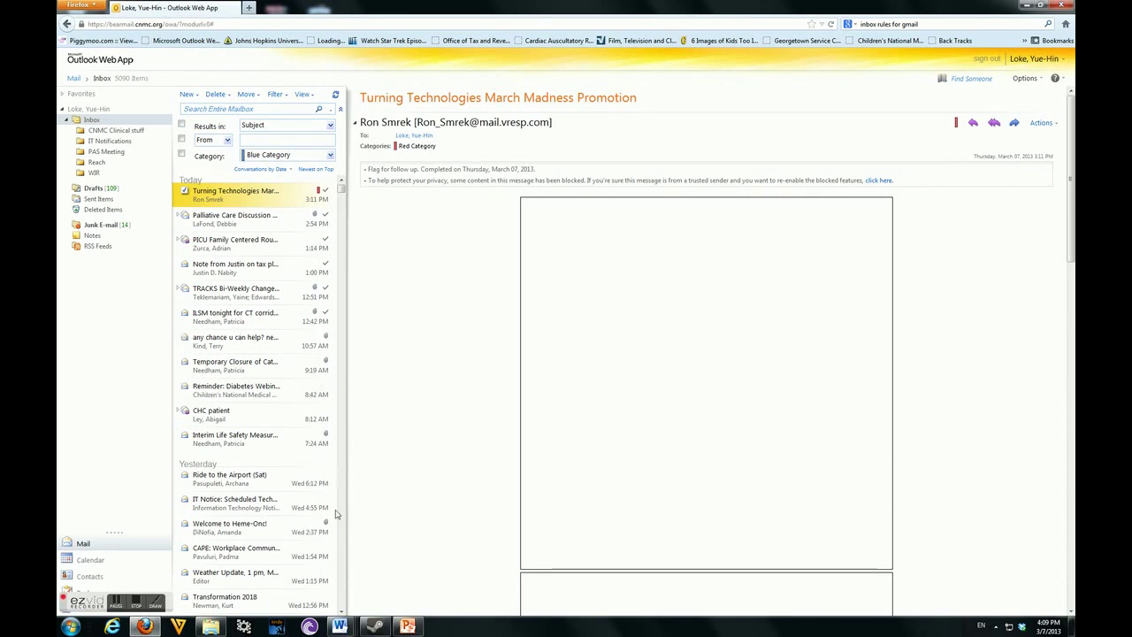
# File the IT Notice message into a subfolder and check the Turning Technologies message's categories without changing them
pyautogui.click(264, 505)
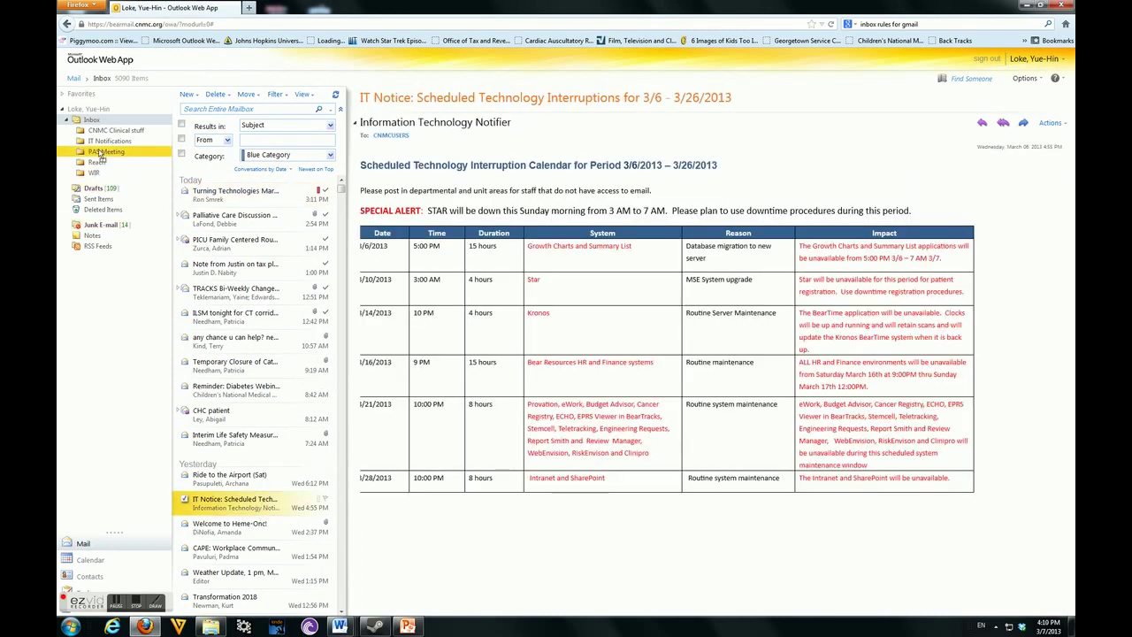
pyautogui.moveTo(101, 155); pyautogui.dragTo(94, 143)
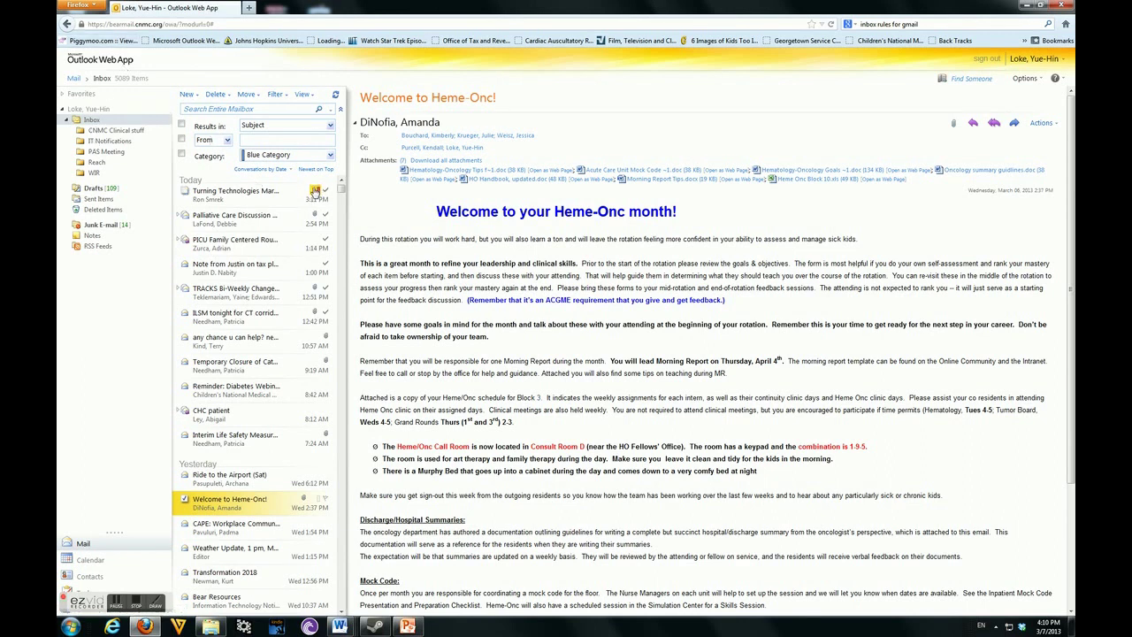
pyautogui.click(317, 194)
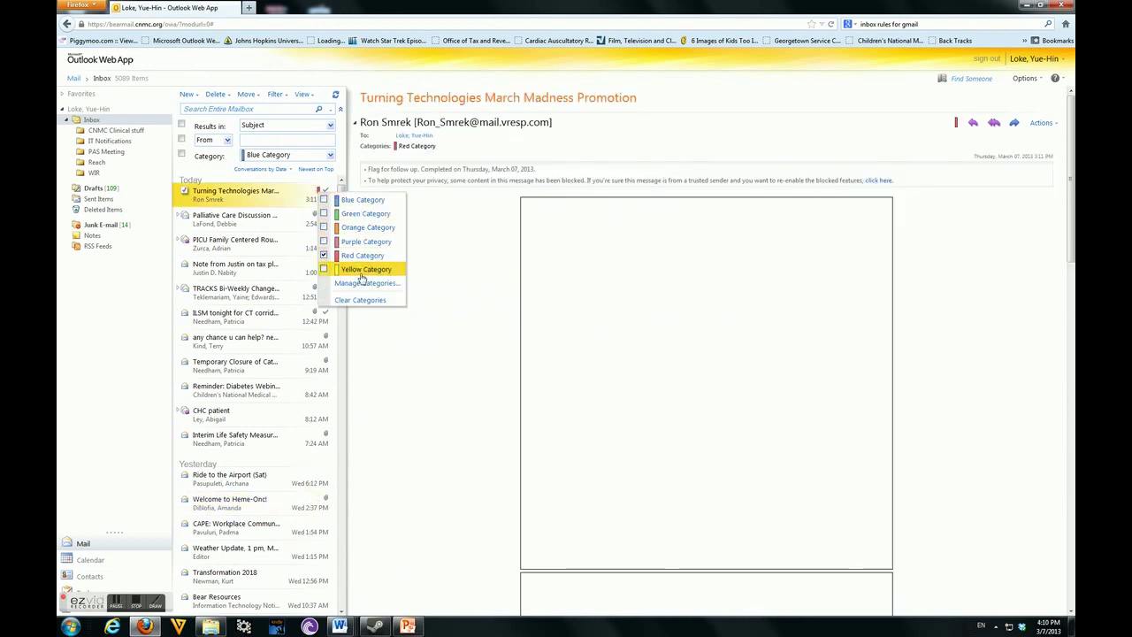
pyautogui.click(413, 214)
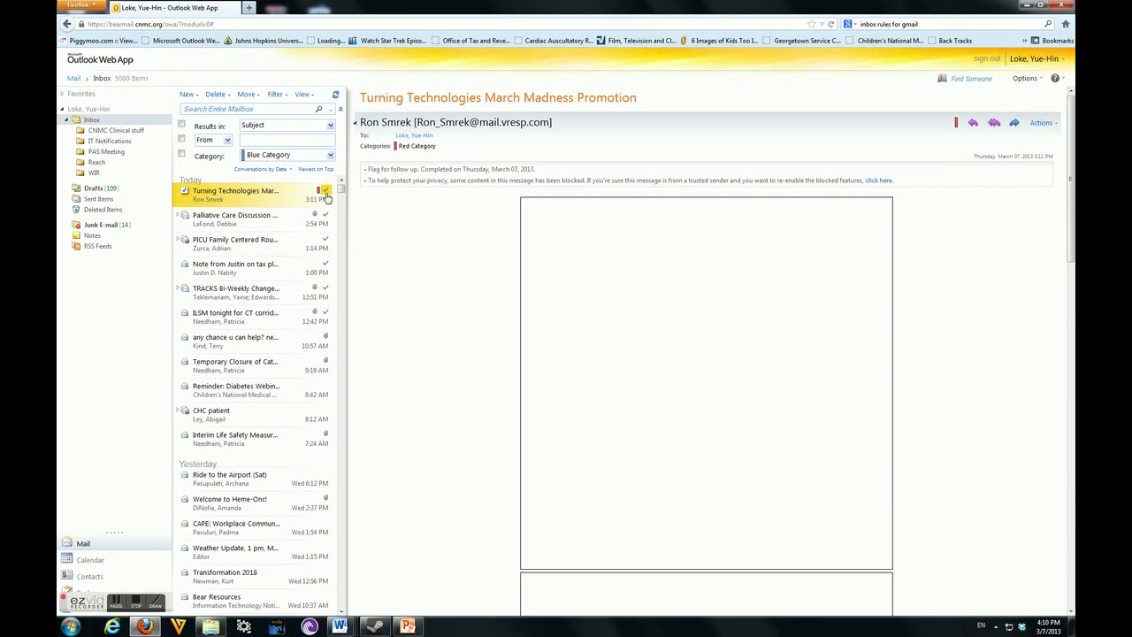
# Flag the PICU Rounds, tax note, TRACKS and ILSM messages, then view Flagged Items and Tasks
pyautogui.click(323, 217)
pyautogui.click(325, 241)
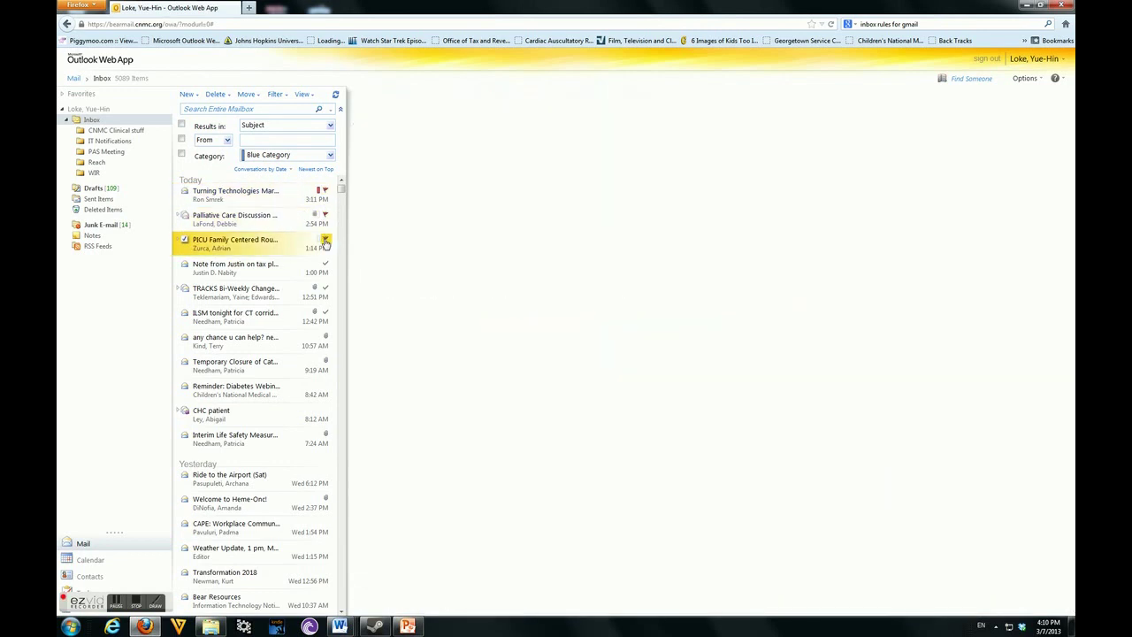
pyautogui.click(325, 265)
pyautogui.click(326, 289)
pyautogui.click(326, 315)
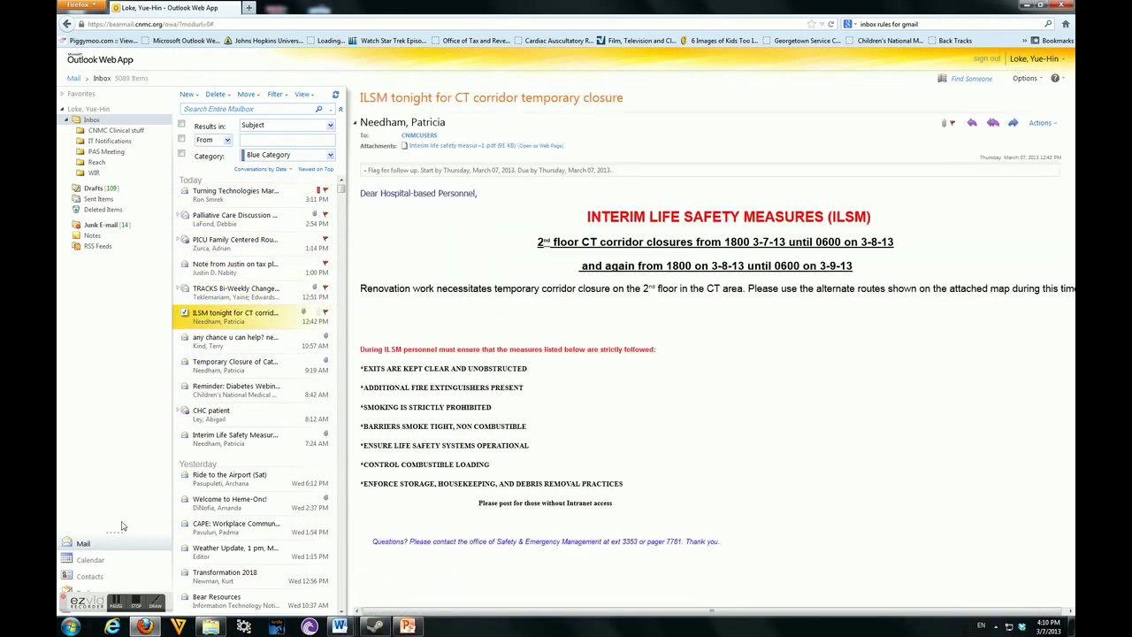
pyautogui.click(86, 592)
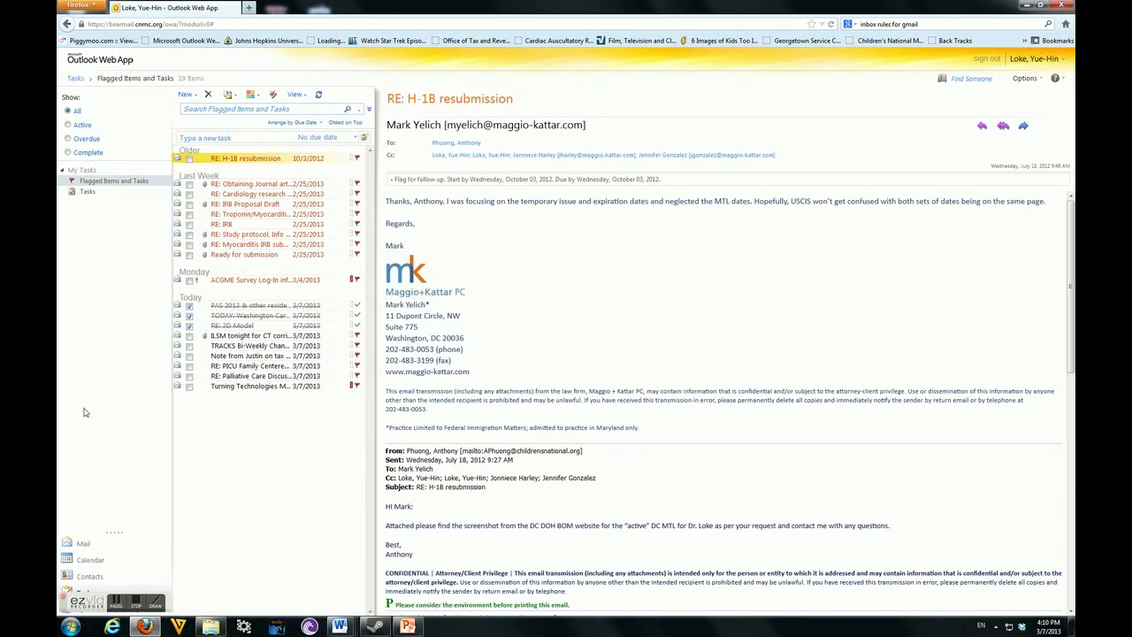
# Return from Tasks to the Mail Inbox, showing the ILSM corridor closure message
pyautogui.click(80, 543)
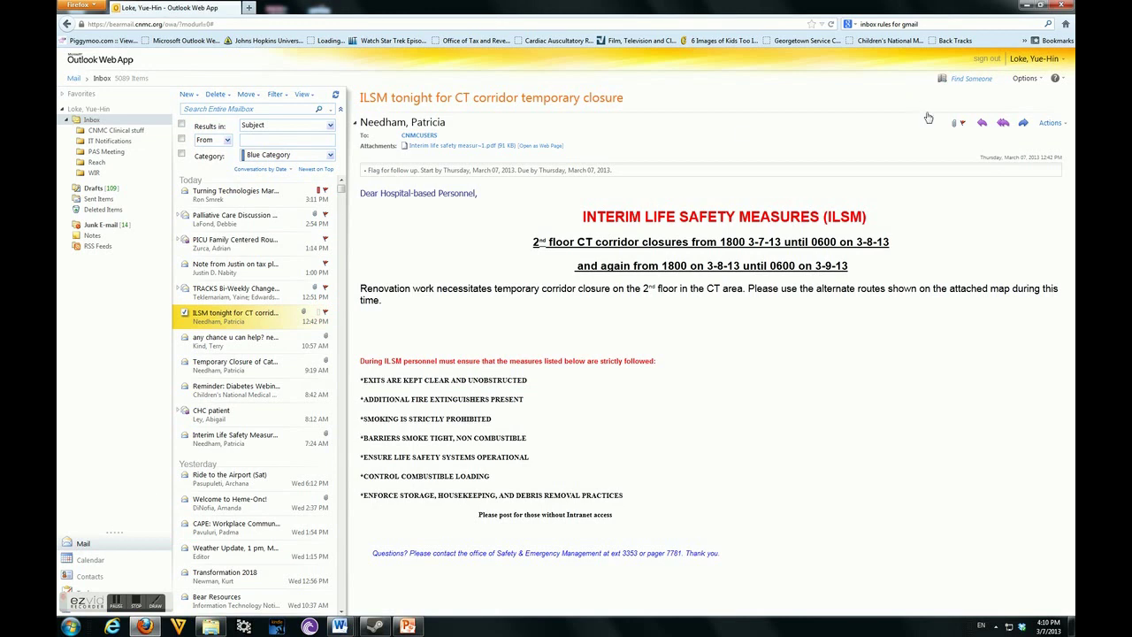
# In Inbox Rules, open the Effective Workplace Communication Rule and keep its Move to PAS Meeting action
pyautogui.click(1039, 81)
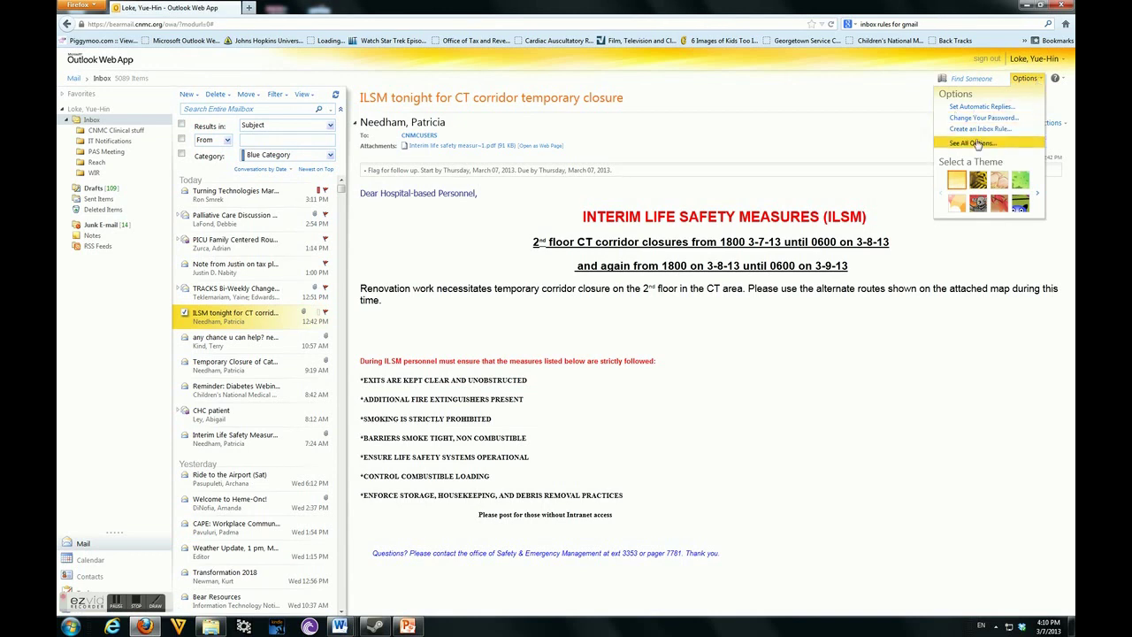
pyautogui.click(1024, 133)
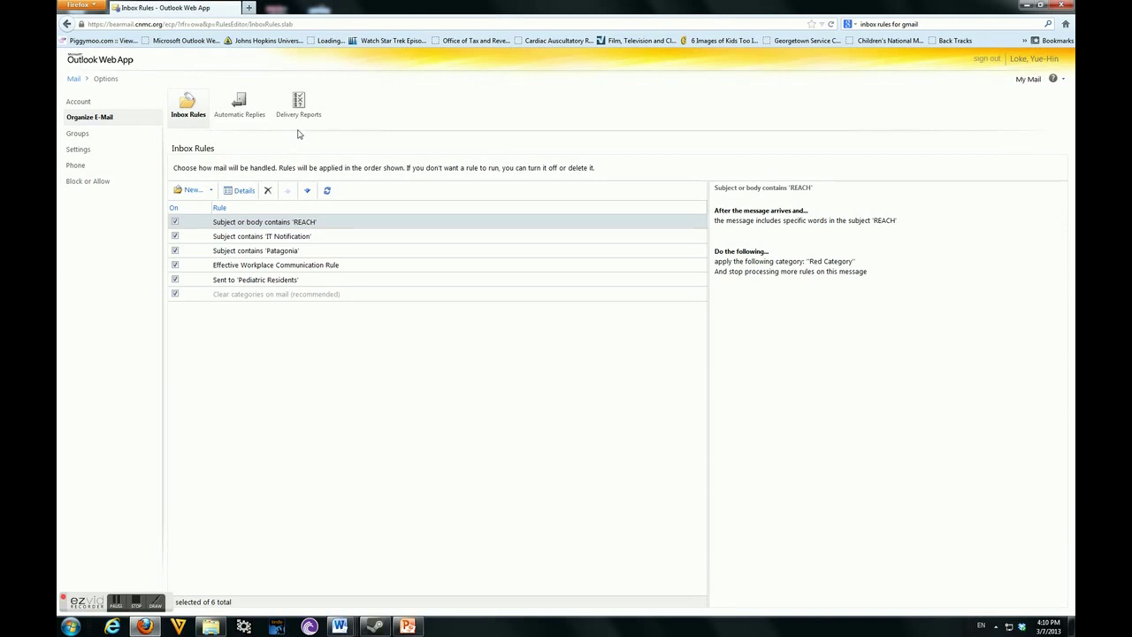
pyautogui.click(288, 269)
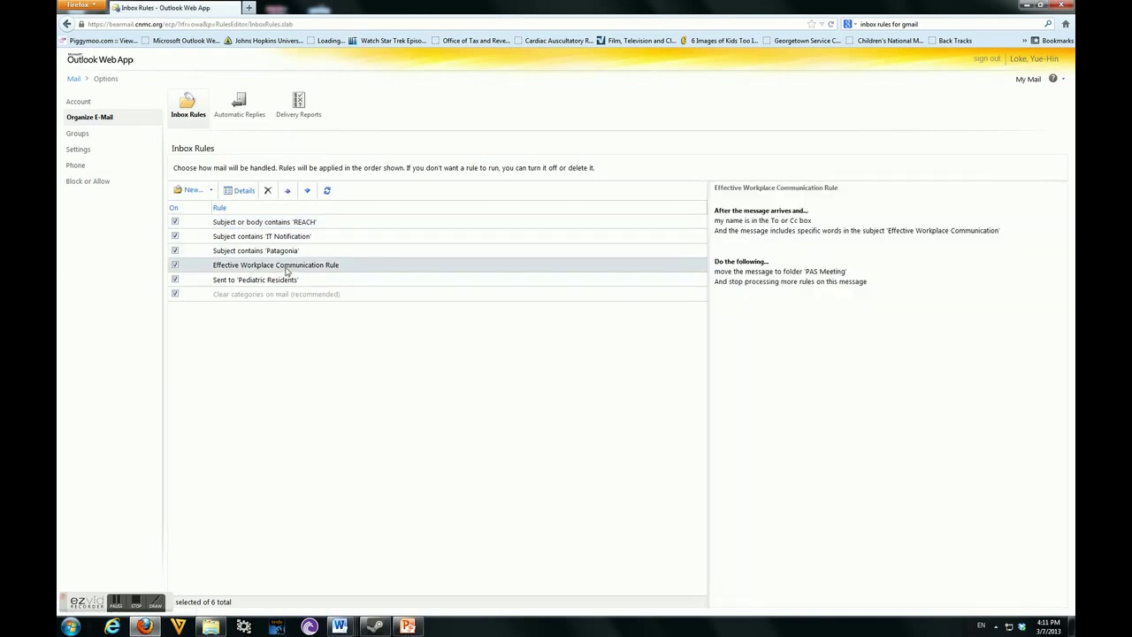
pyautogui.click(226, 193)
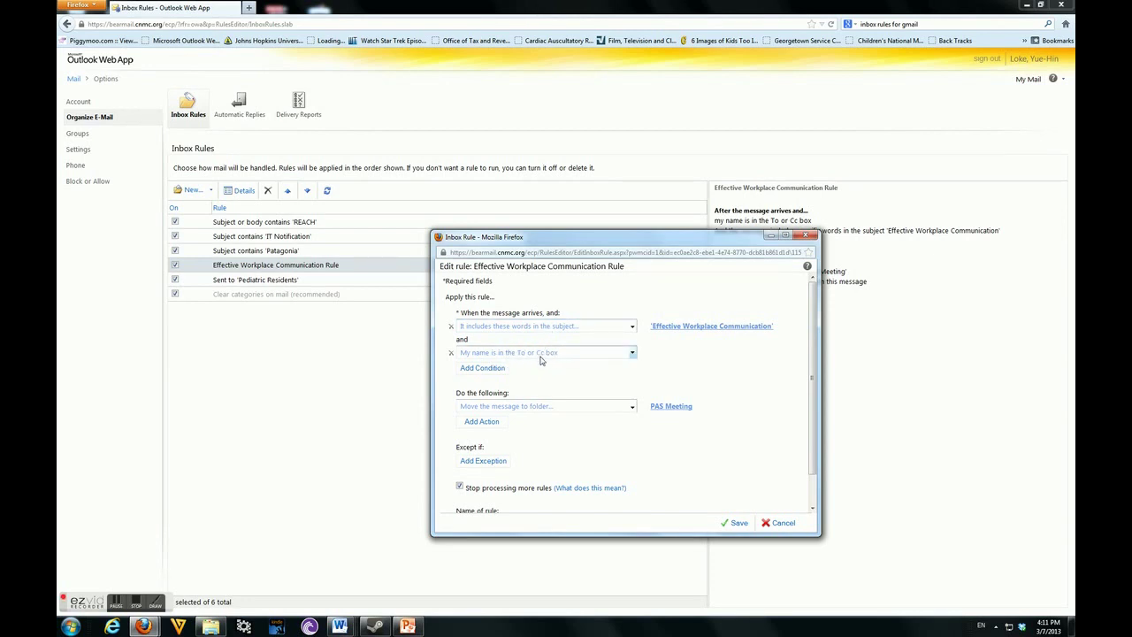
pyautogui.click(632, 407)
pyautogui.click(632, 407)
# Save the rule and open the Inbox's PAS Meeting subfolder
pyautogui.click(735, 522)
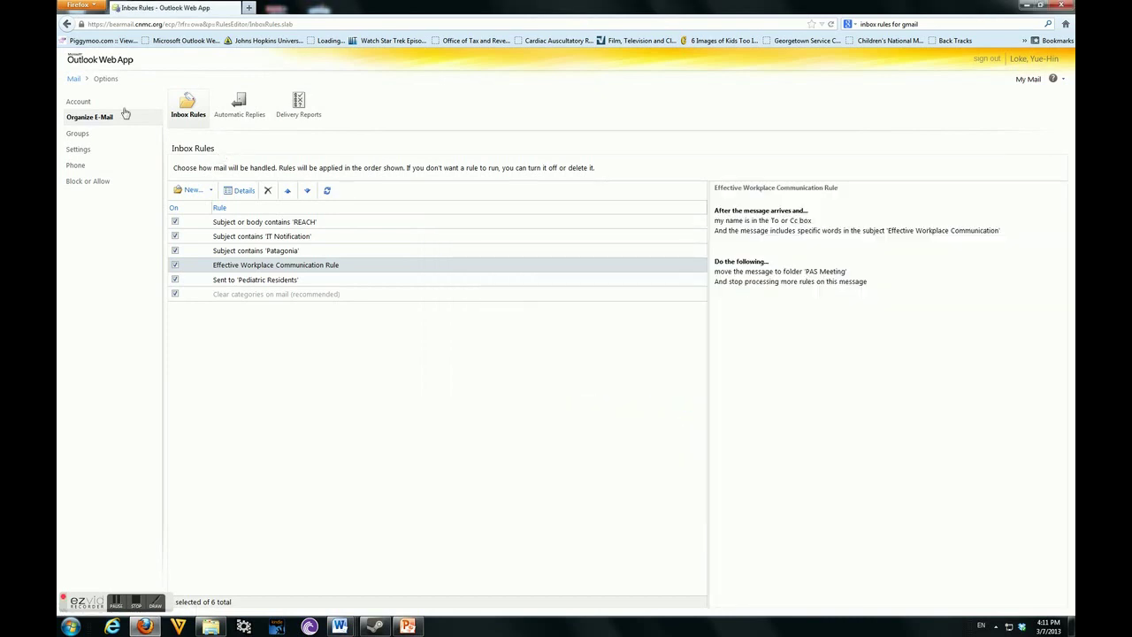
pyautogui.click(73, 78)
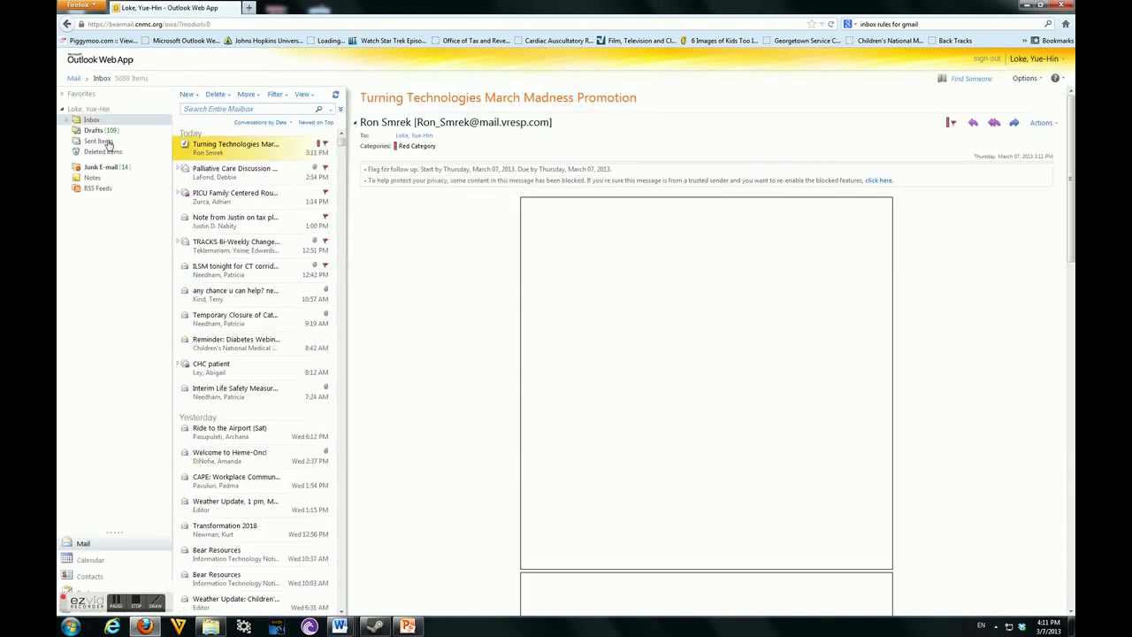
pyautogui.click(69, 120)
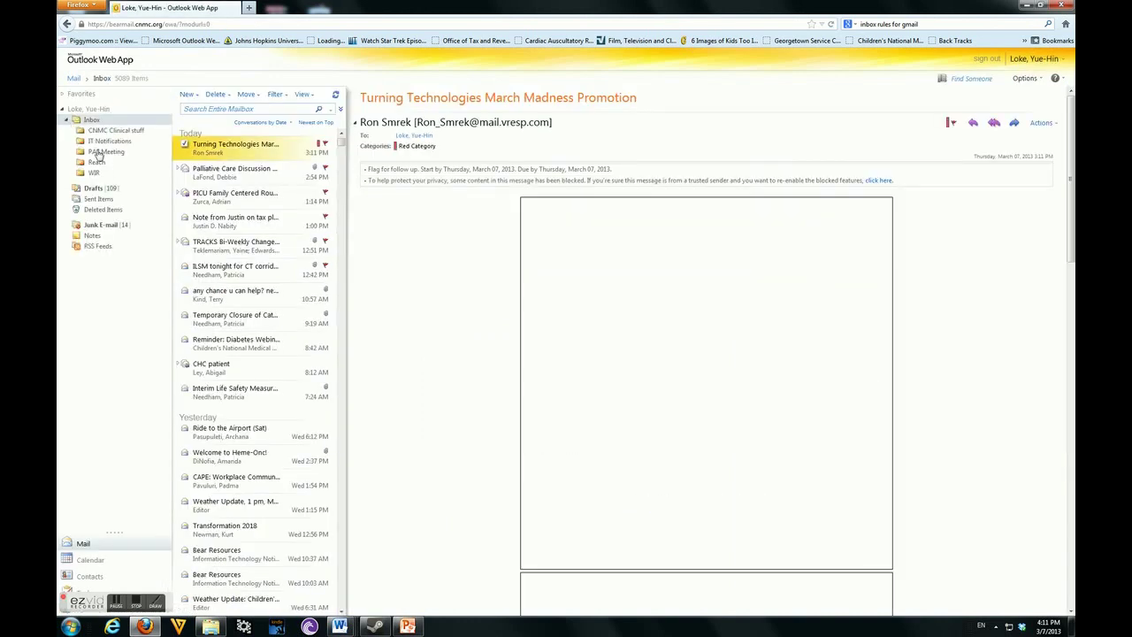
pyautogui.click(96, 152)
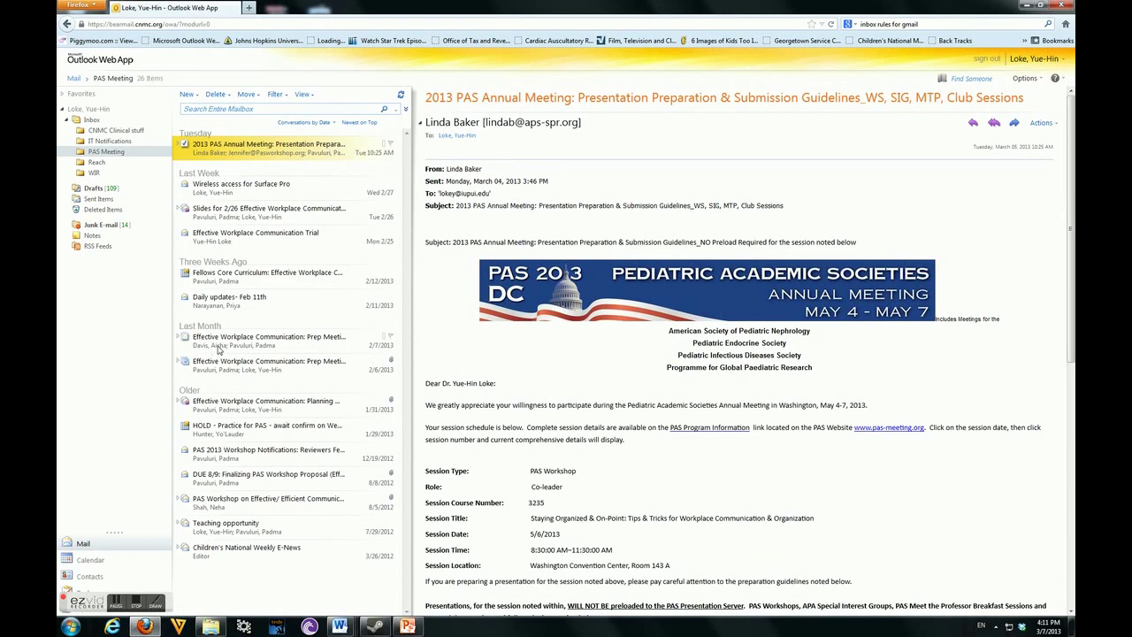
# Browse the 2/7, 2/6 and 1/31 meeting messages, ending on the 2/7 Prep Meeting message
pyautogui.click(217, 344)
pyautogui.click(212, 372)
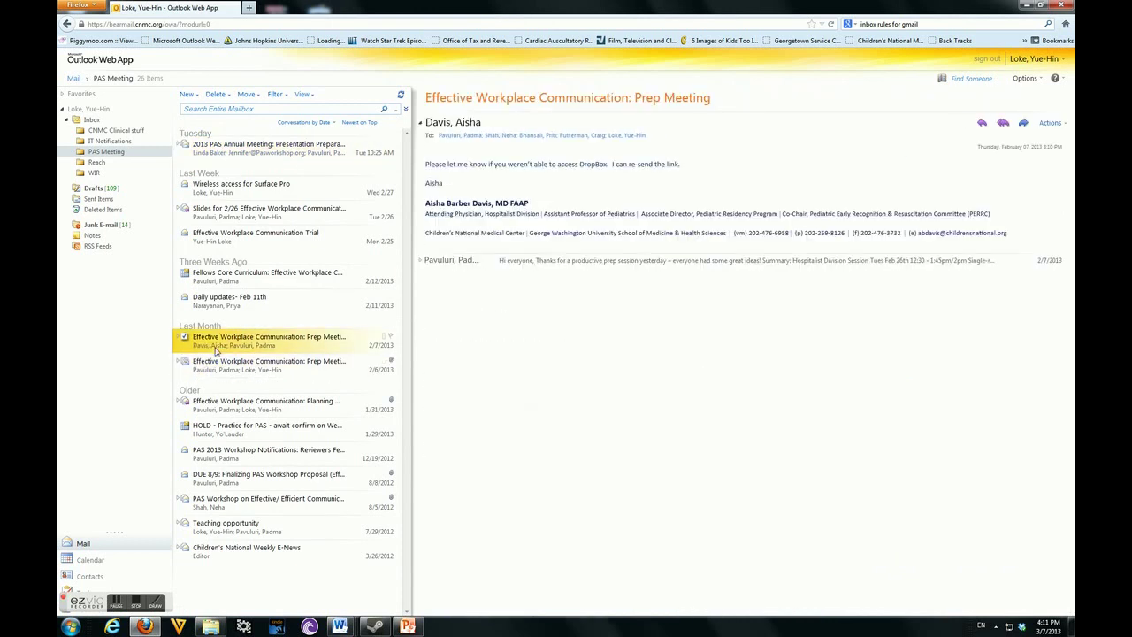
pyautogui.click(217, 348)
pyautogui.click(223, 366)
pyautogui.click(222, 343)
pyautogui.click(234, 366)
pyautogui.click(237, 407)
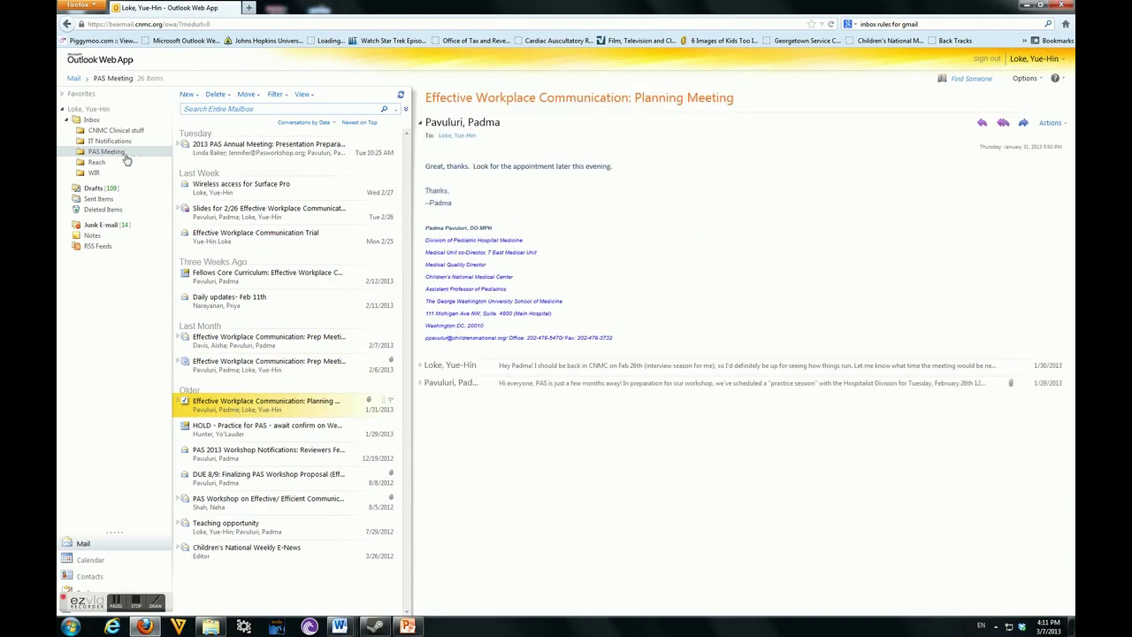
pyautogui.click(282, 343)
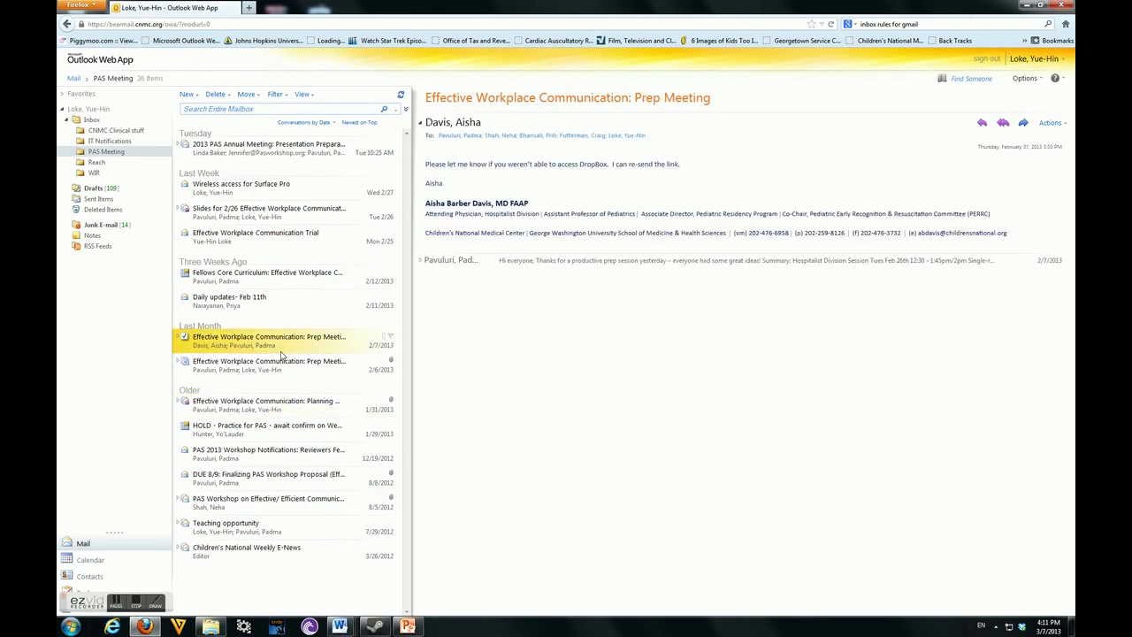
# In Inbox Rules, review the Patagonia redirect rule's details and save it unchanged
pyautogui.click(1022, 78)
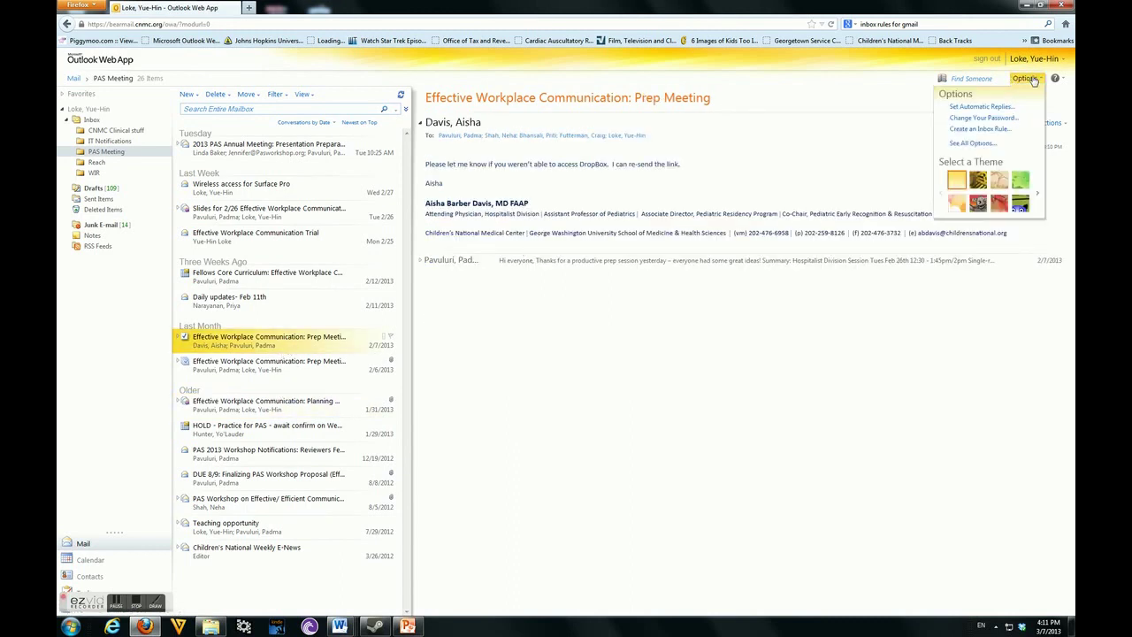
pyautogui.click(975, 130)
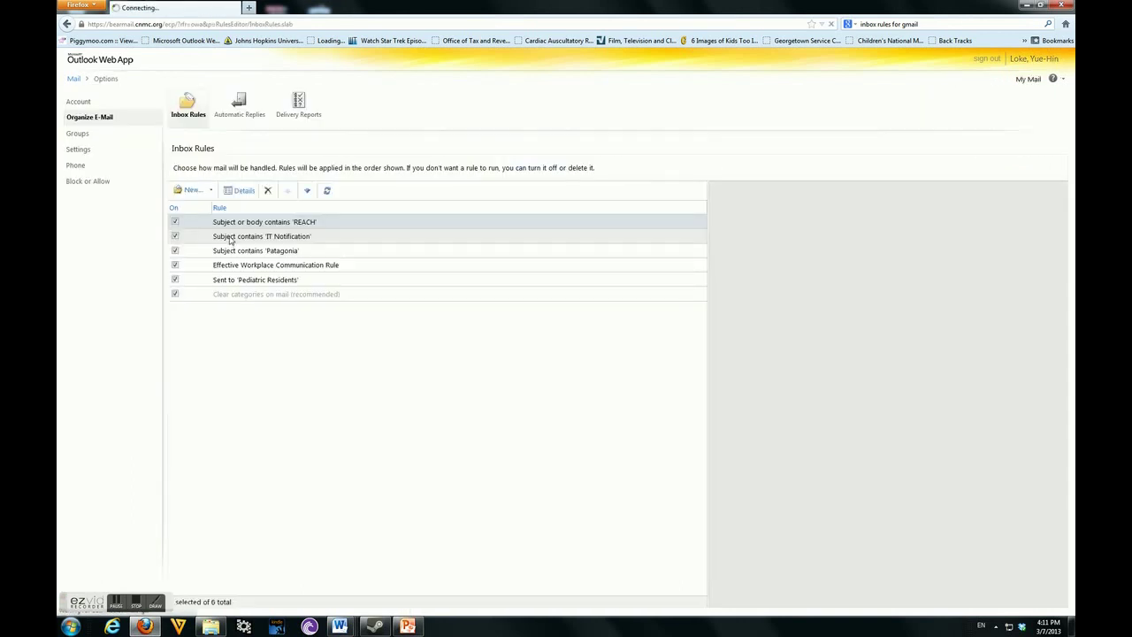
pyautogui.click(247, 251)
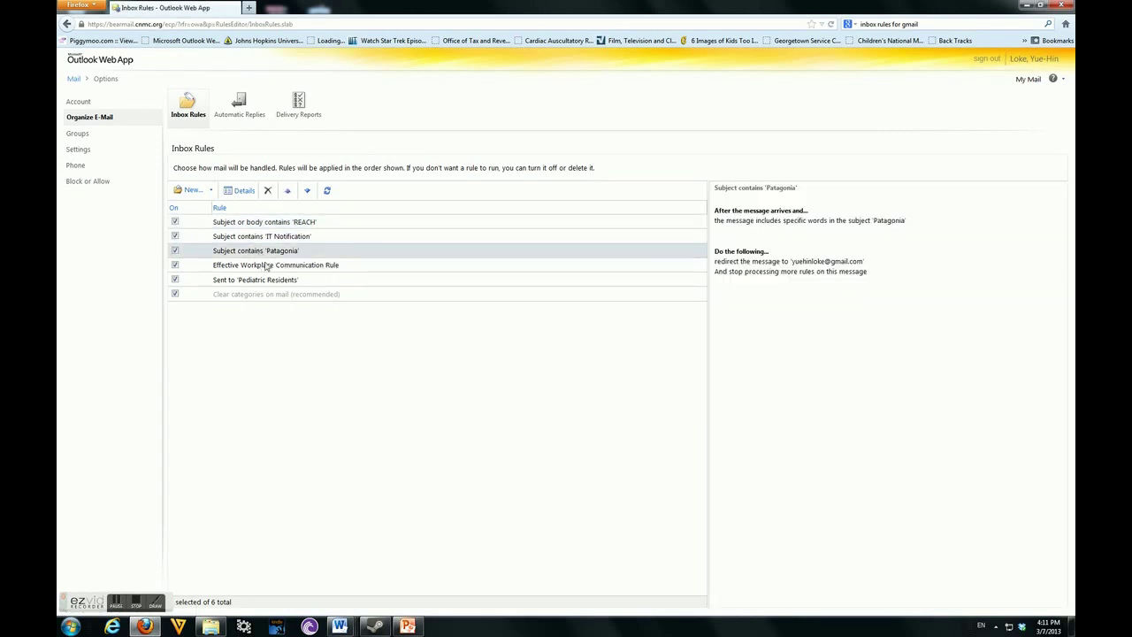
pyautogui.click(258, 281)
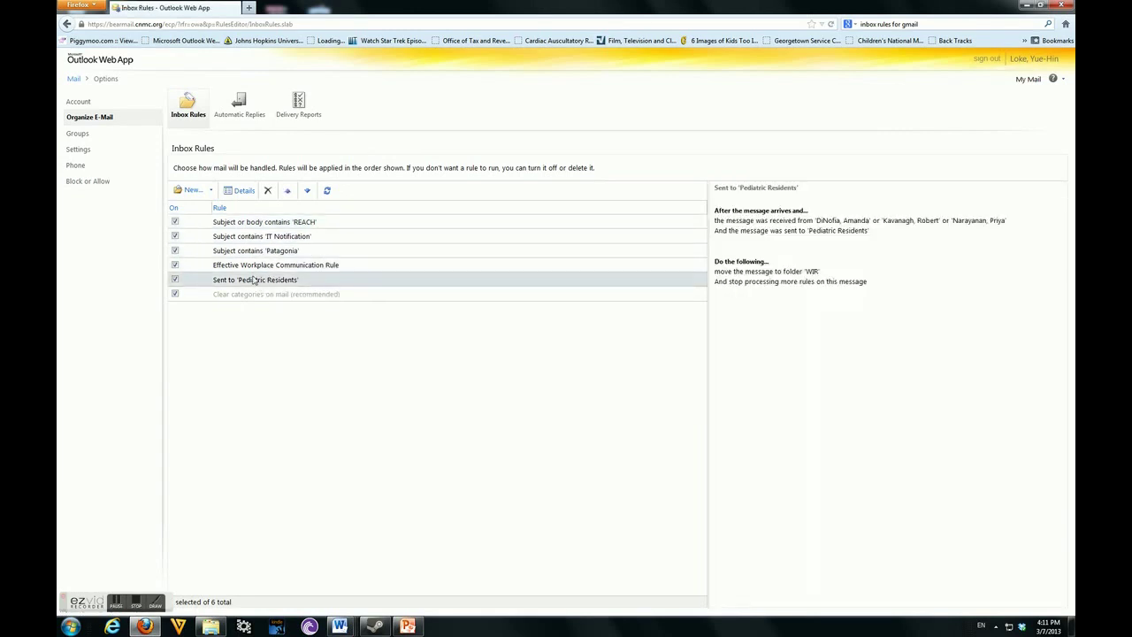
pyautogui.click(243, 251)
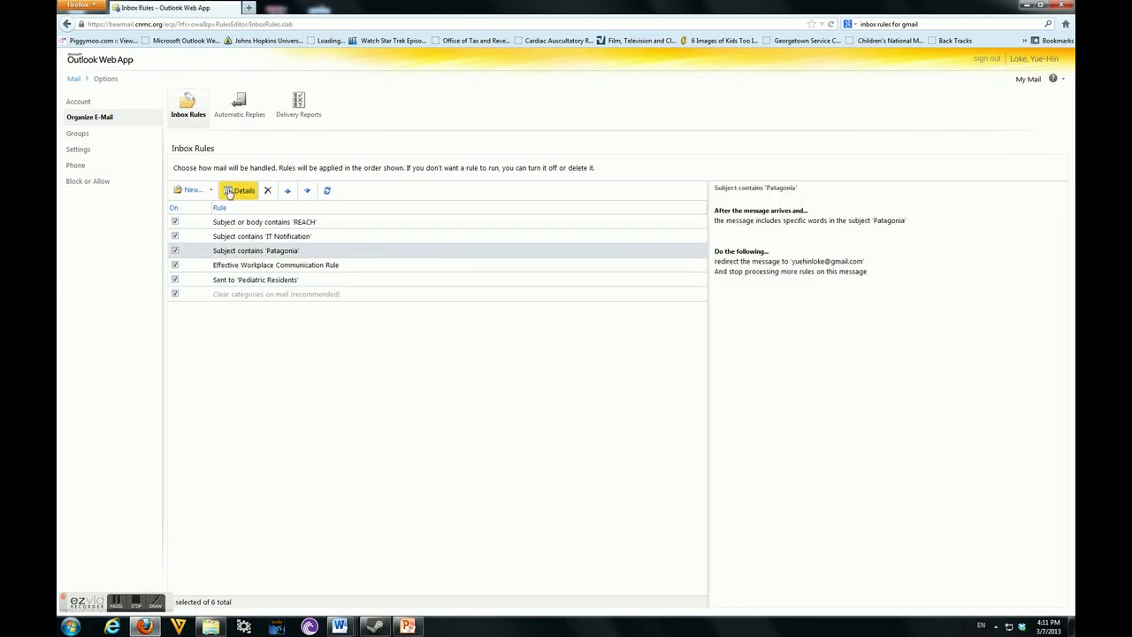
pyautogui.click(239, 190)
pyautogui.moveTo(482, 215); pyautogui.dragTo(543, 259)
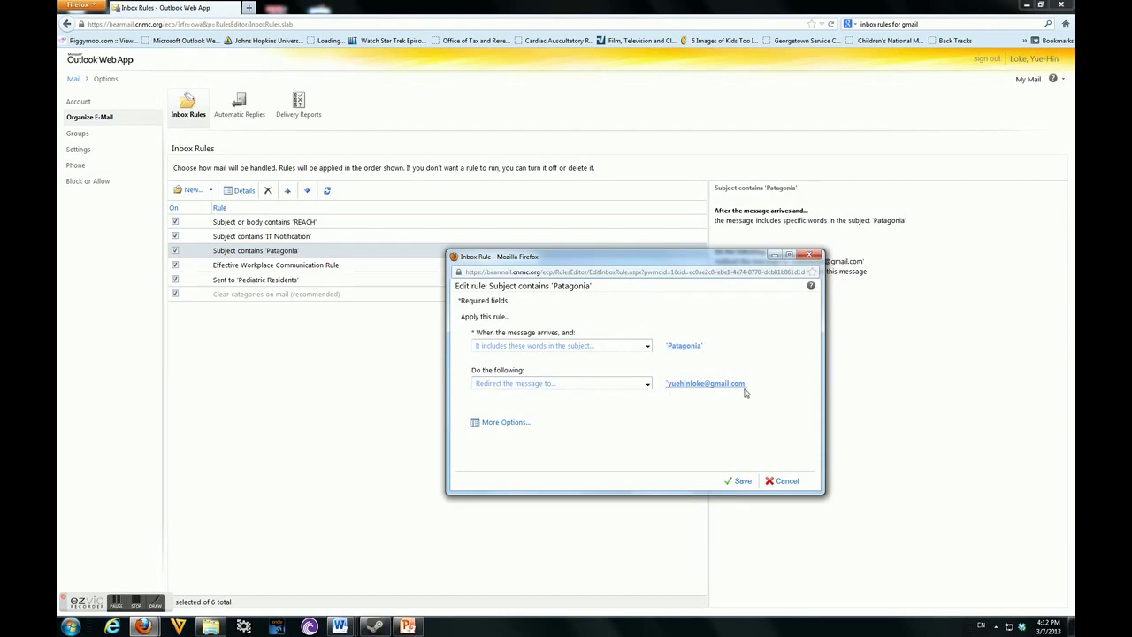
pyautogui.click(731, 484)
pyautogui.click(268, 237)
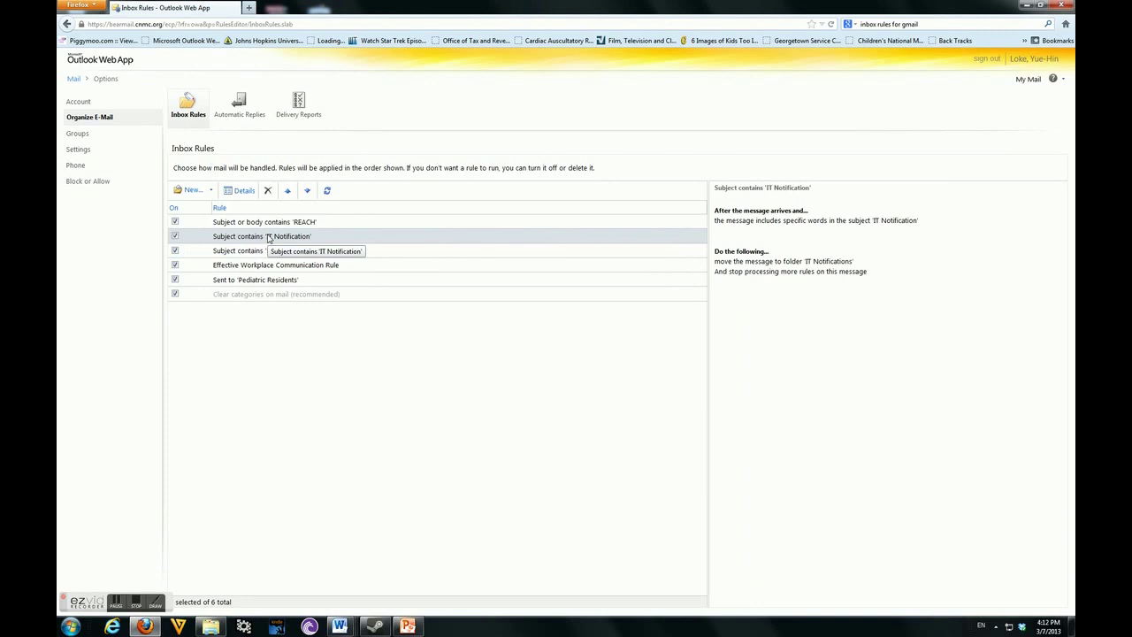
pyautogui.click(248, 196)
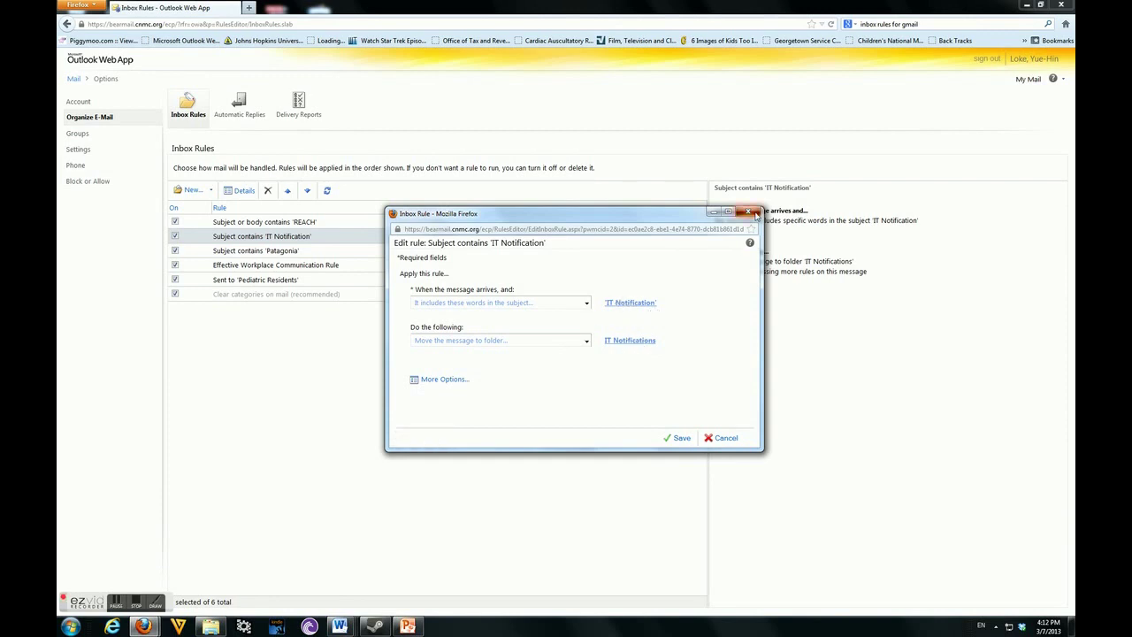
pyautogui.click(748, 212)
pyautogui.doubleClick(344, 223)
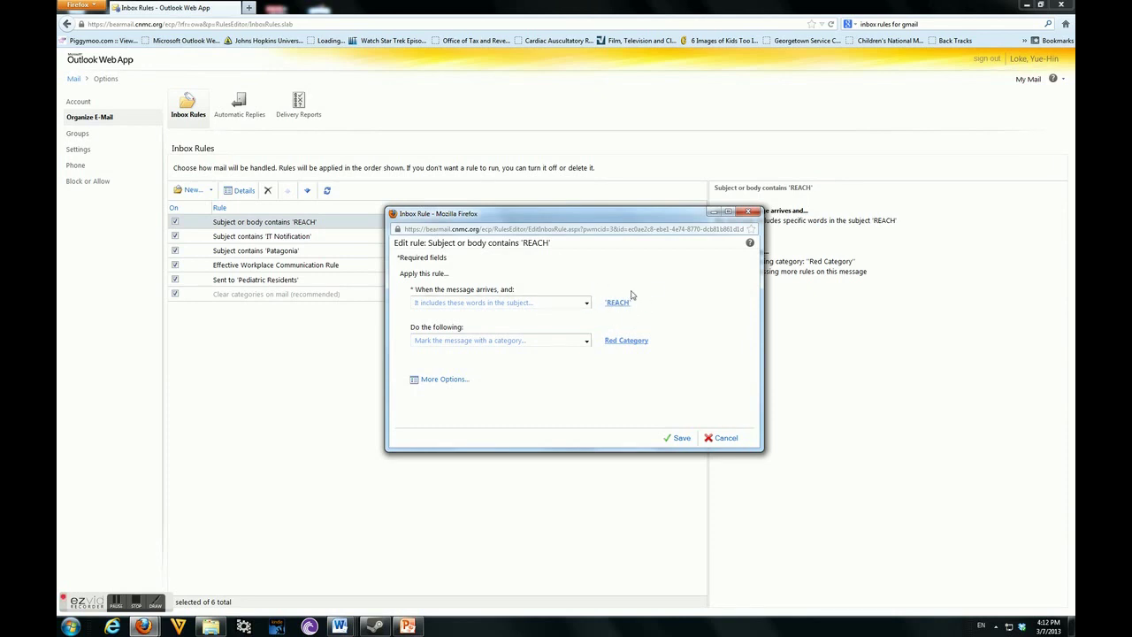
pyautogui.click(586, 343)
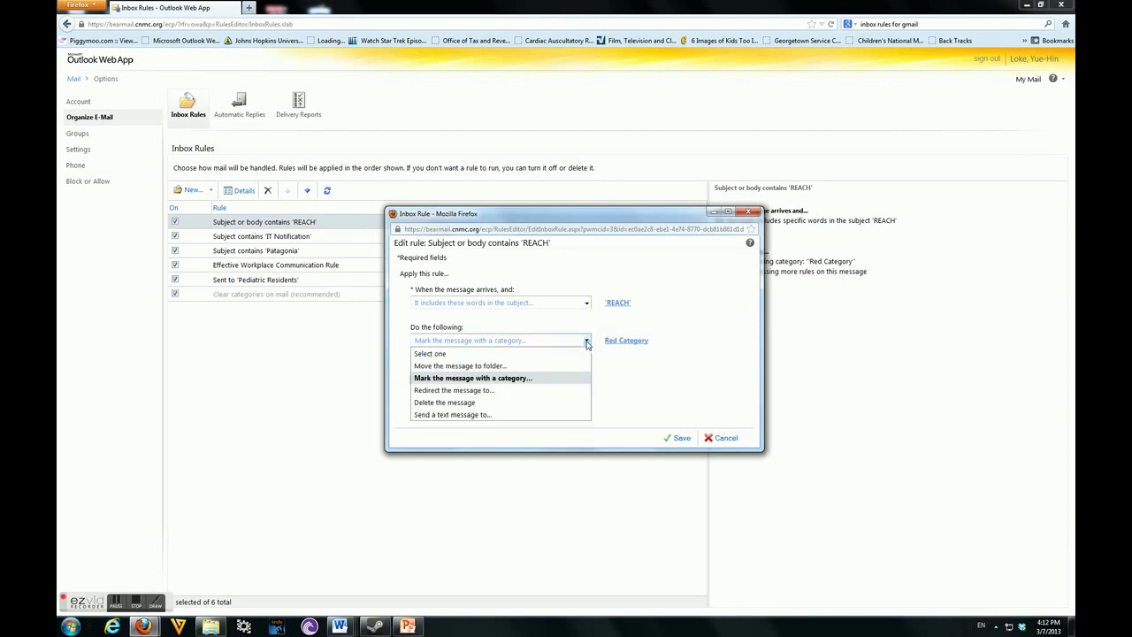
pyautogui.click(587, 343)
pyautogui.click(681, 437)
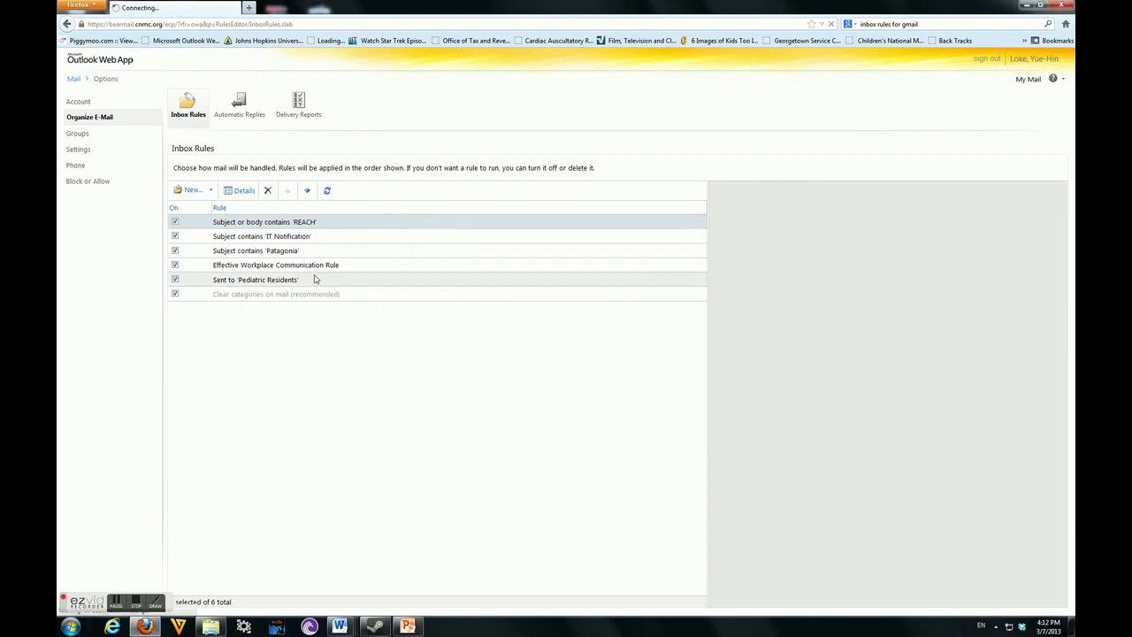